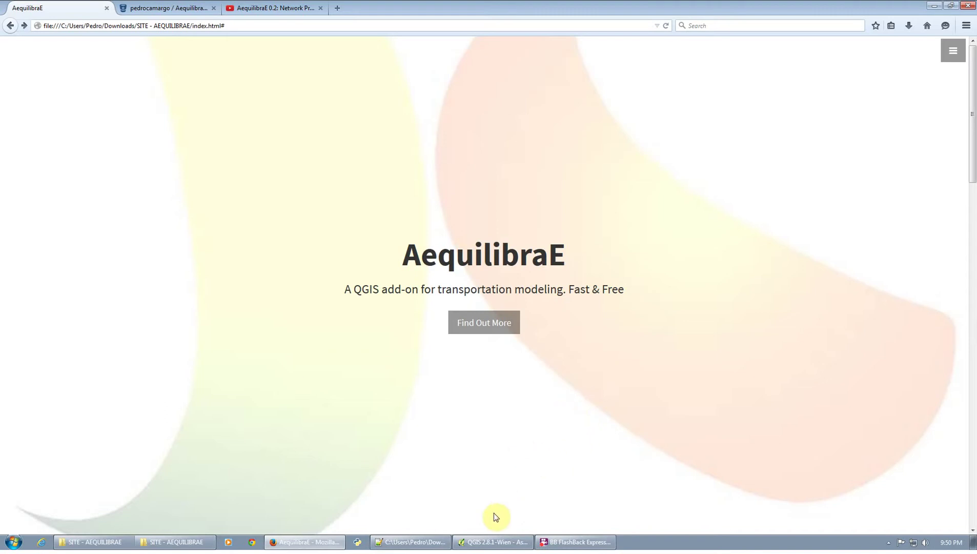
Step: Switch from Firefox to the QGIS project showing the Brazil road network and nodes
click(496, 541)
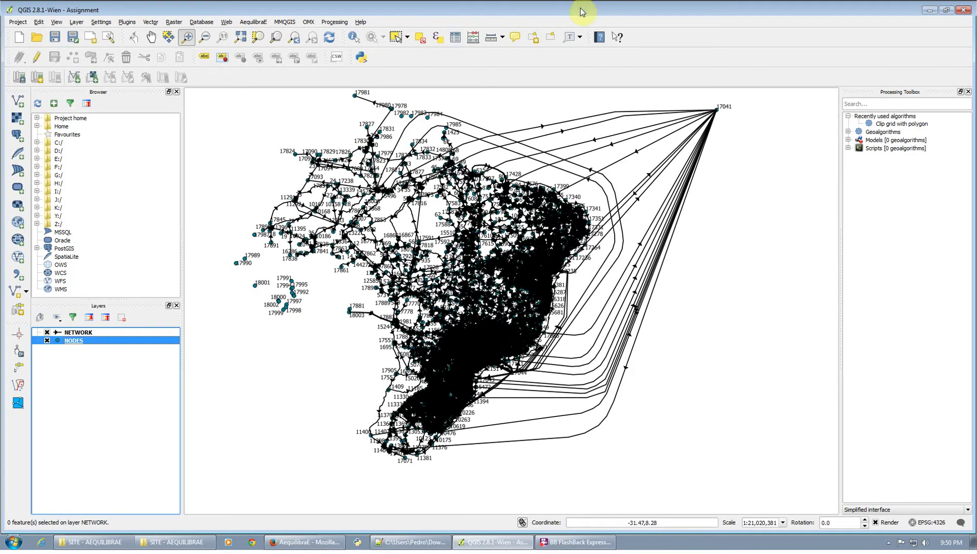
Step: Select the 603 nodes with ID below 1000 by reusing the recent "ID" < 1000 expression
click(439, 31)
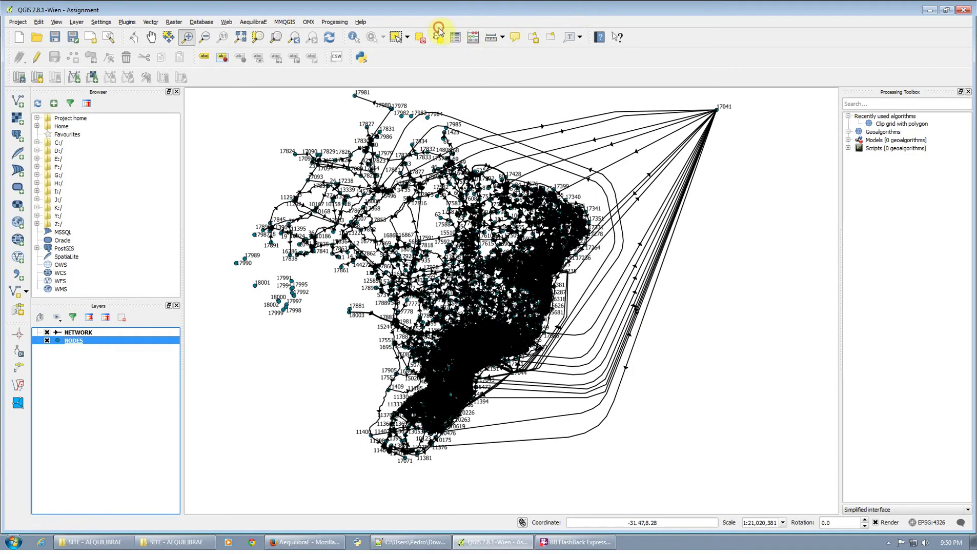
double_click(522, 288)
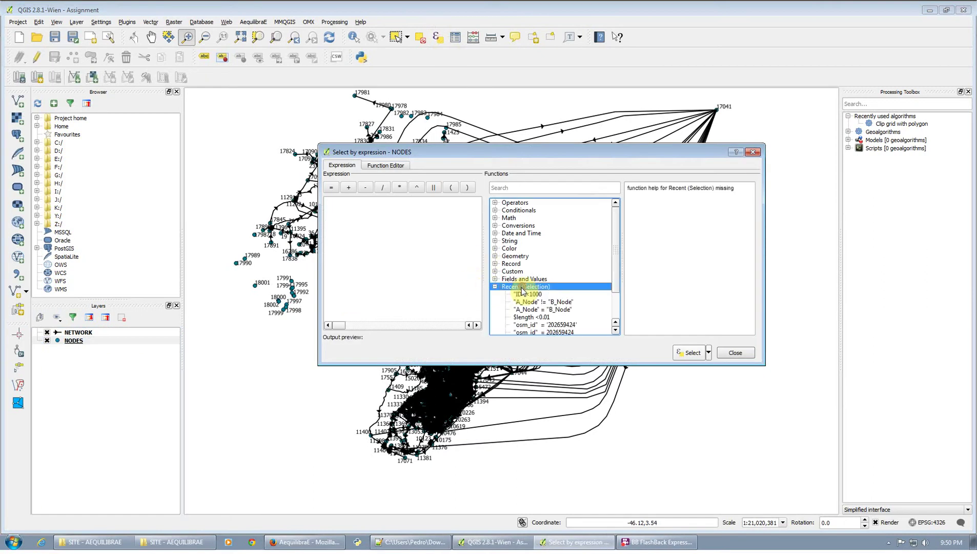
double_click(524, 293)
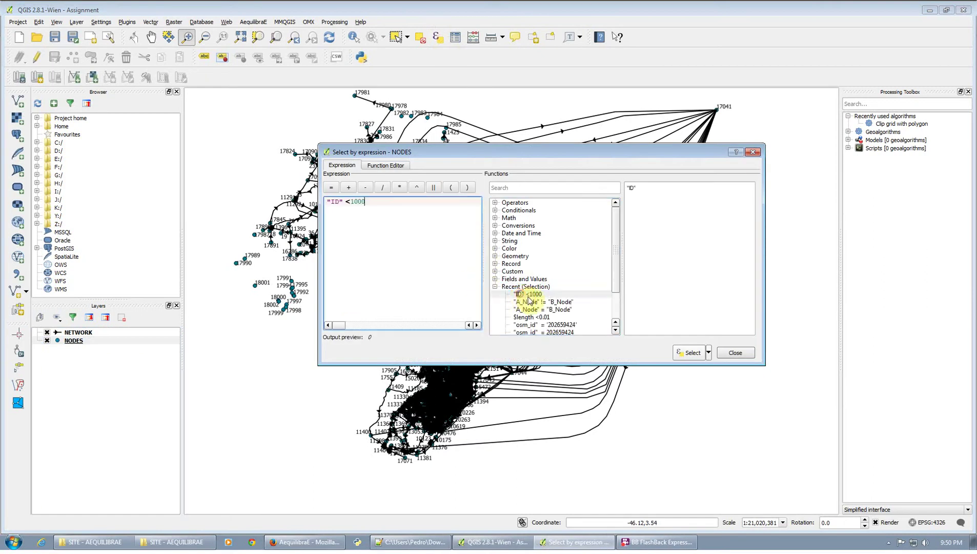
click(690, 353)
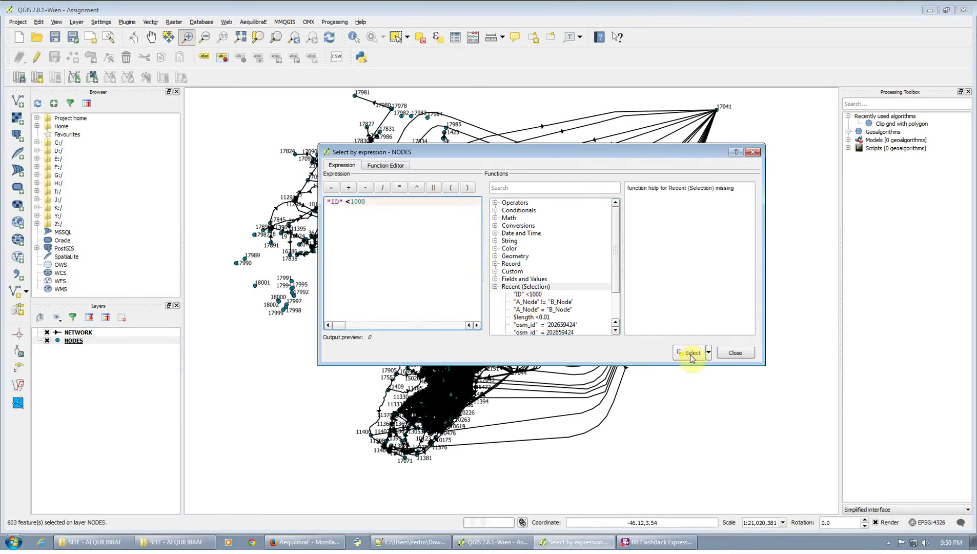
click(735, 353)
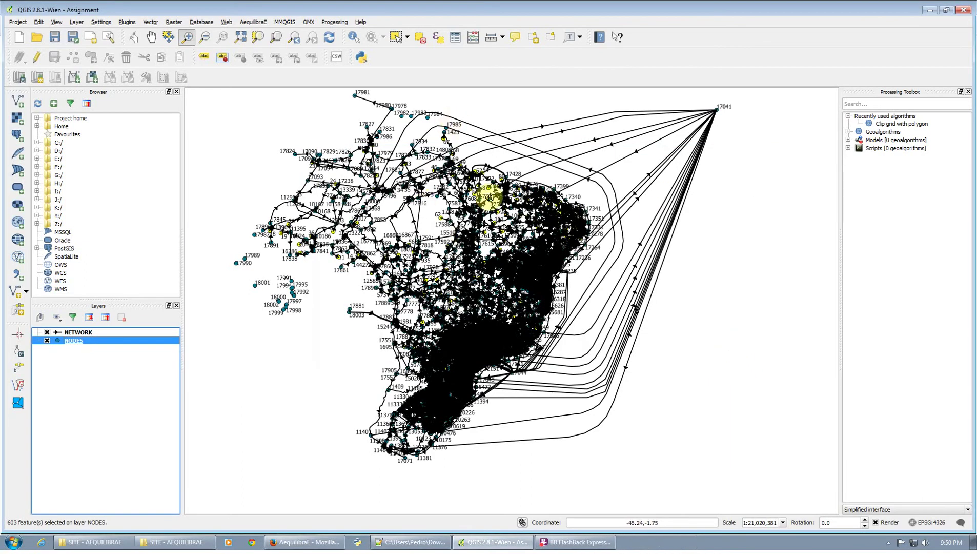
Step: Open AequilibraE's Impedance matrix tool and move its dialog aside
click(269, 22)
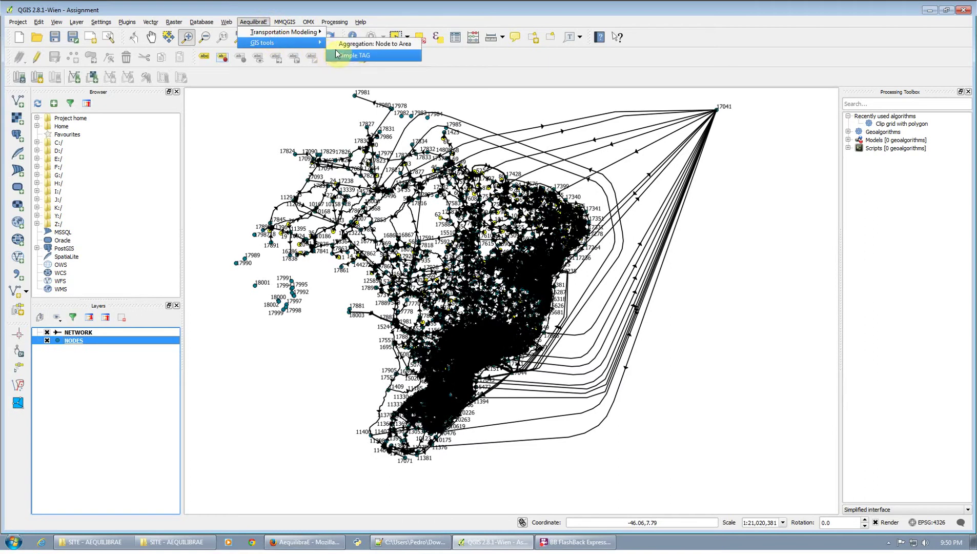
mouse_move(283, 33)
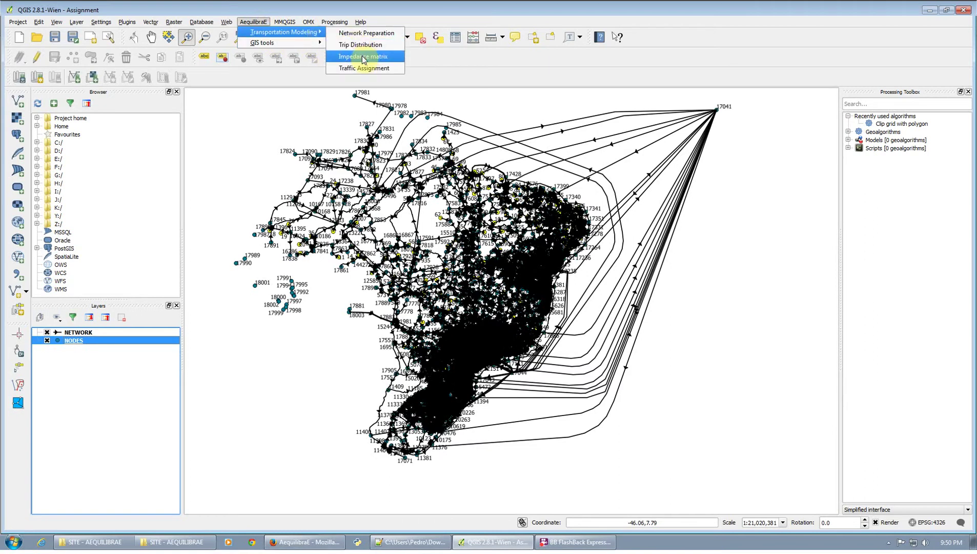
click(364, 67)
drag(397, 141, 489, 169)
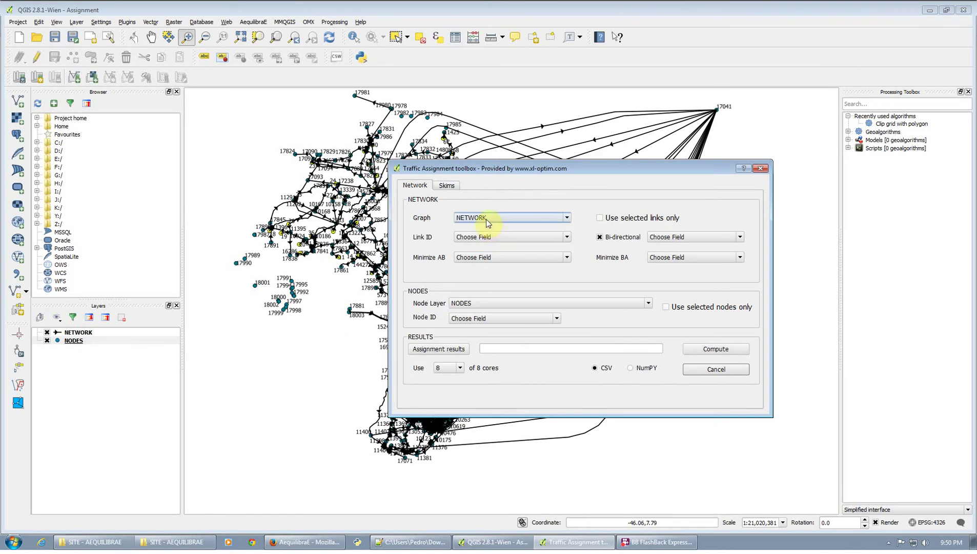
Step: Set link ID to ID, both-direction costs to LENGTH, and the direction field to DIR
click(497, 238)
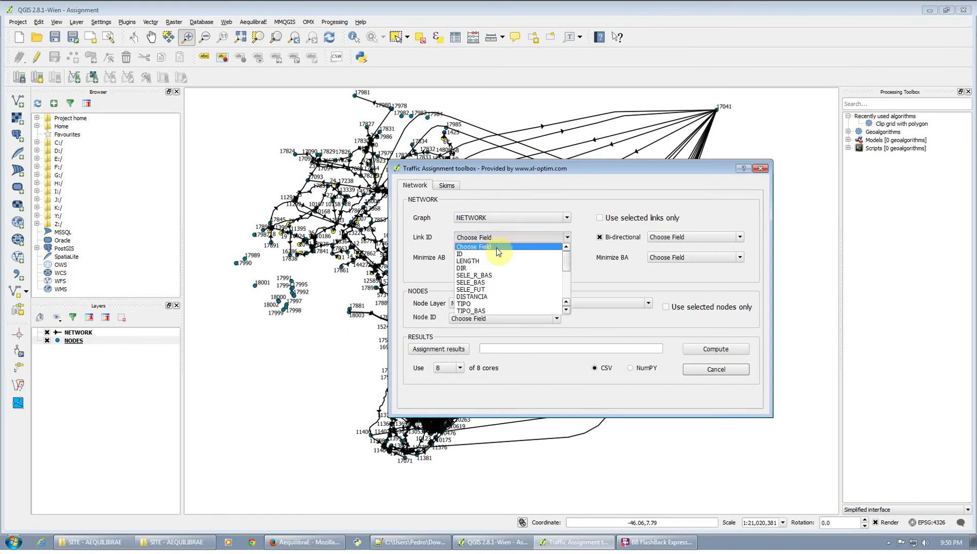
click(497, 258)
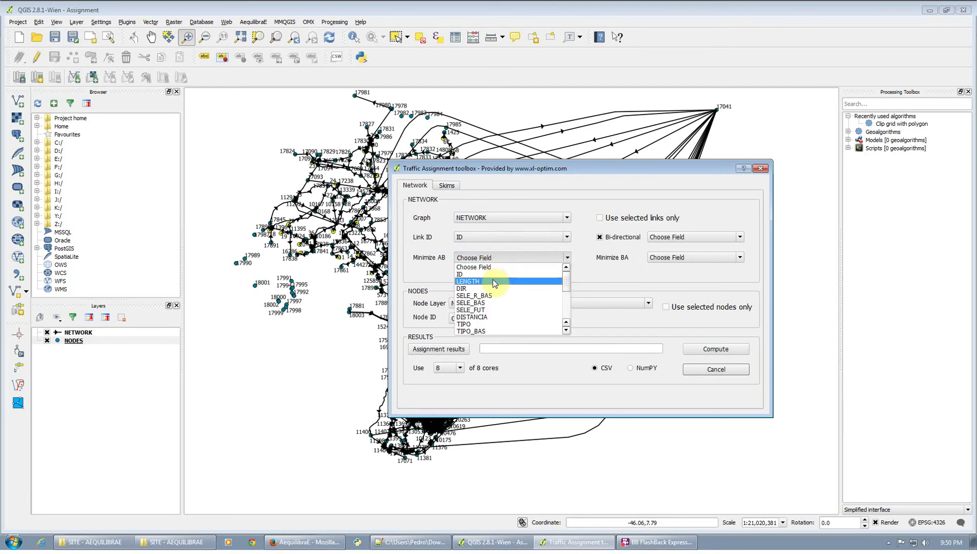
click(494, 281)
click(670, 257)
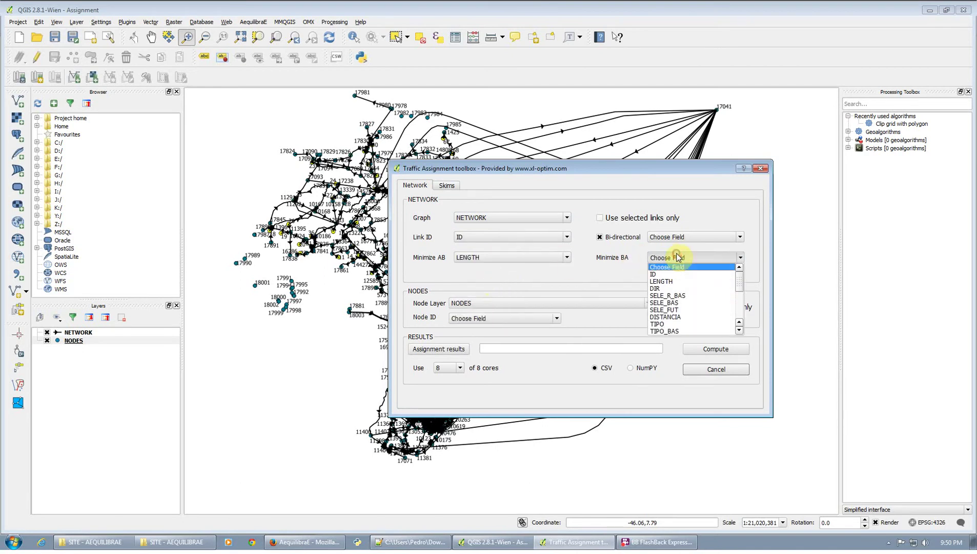
click(678, 281)
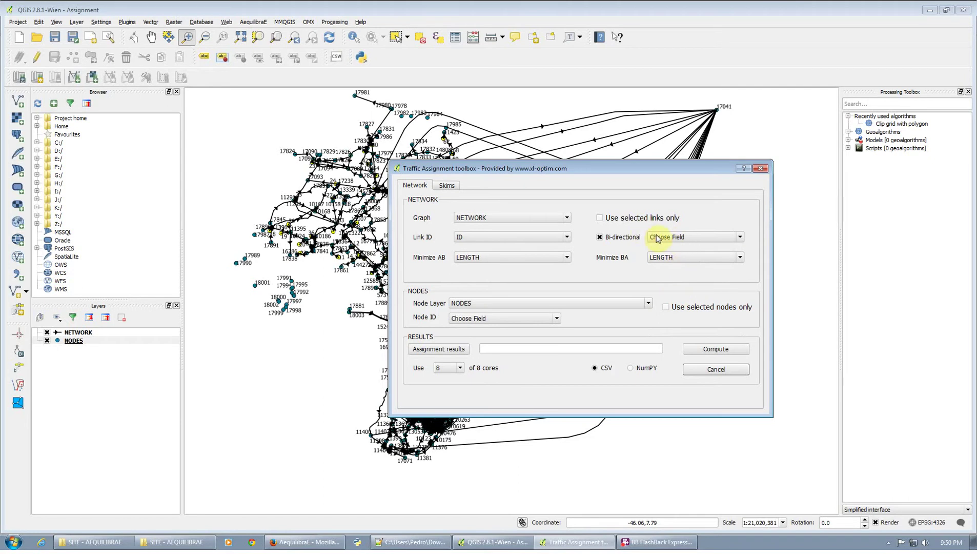
click(721, 239)
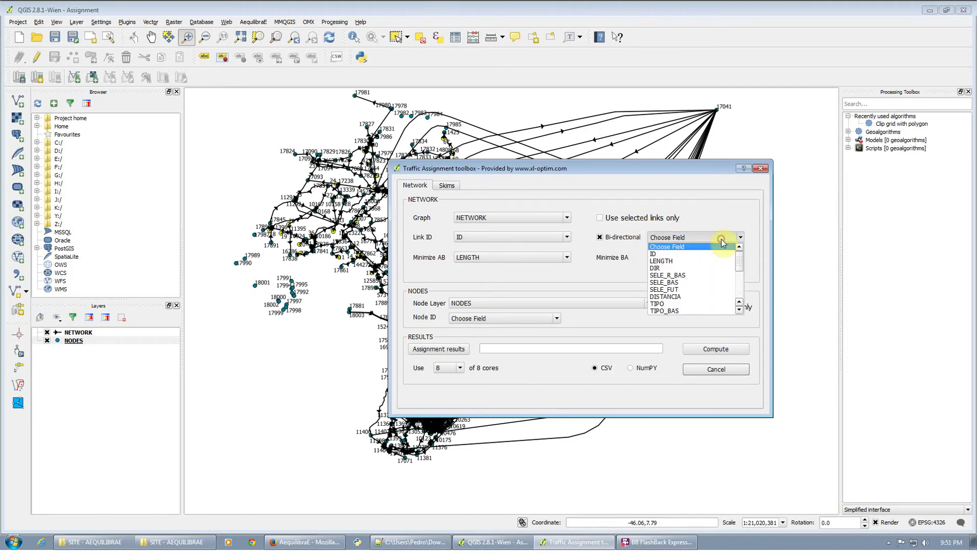
click(710, 267)
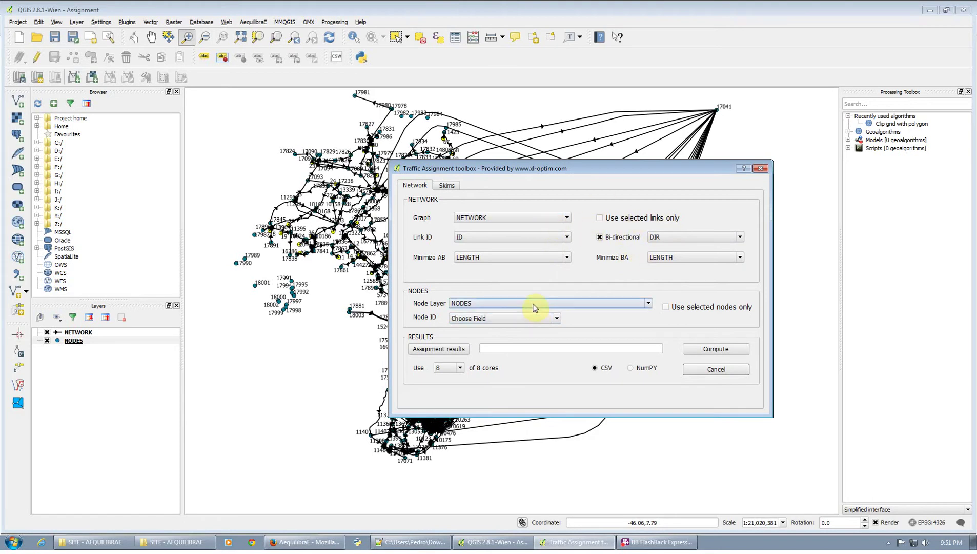
Step: Compute only between selected nodes, identified by the ID field
click(694, 310)
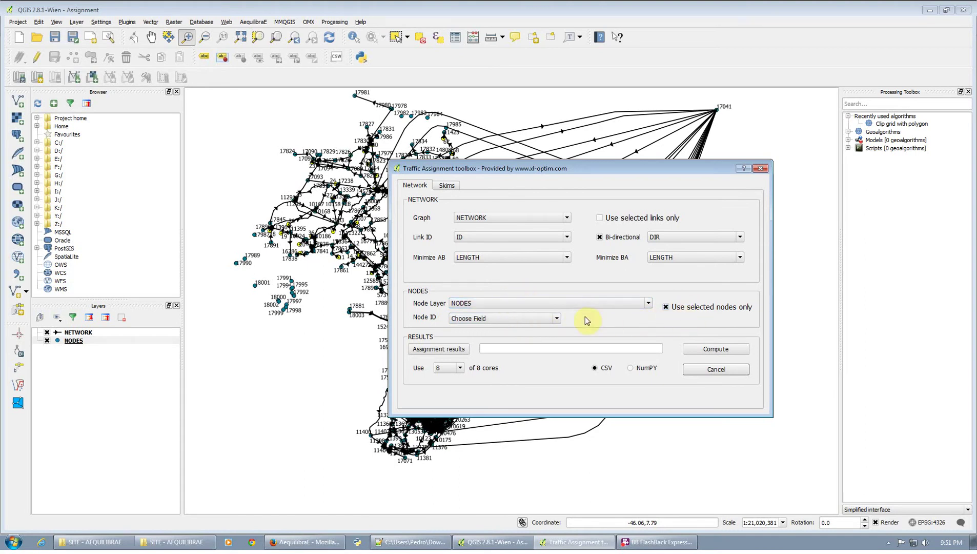
click(536, 318)
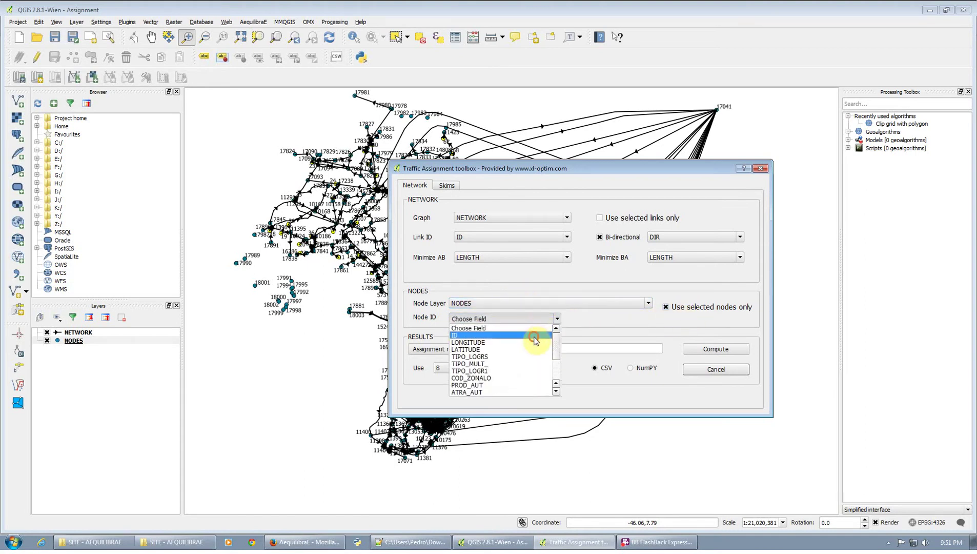
click(534, 337)
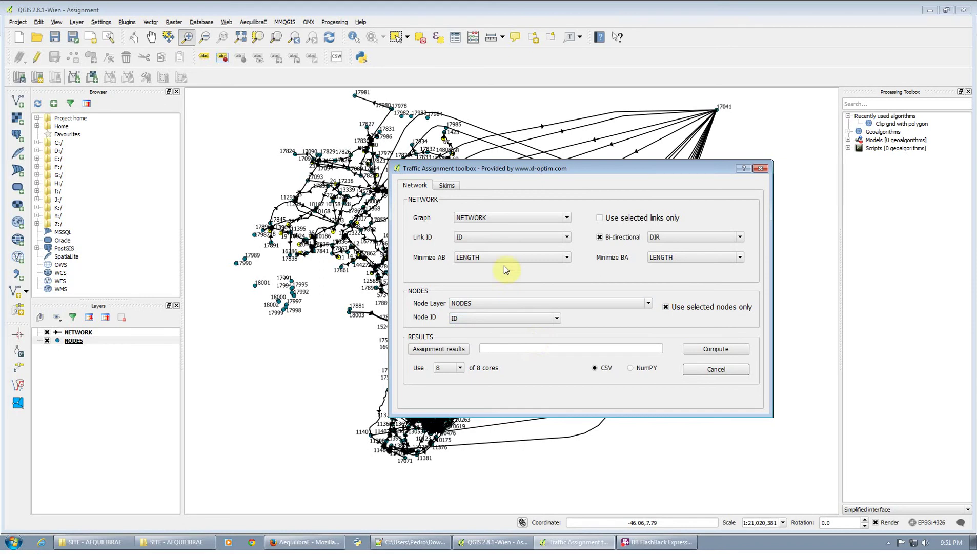
Step: Add a skim using the TIME field for both A-B and B-A
click(446, 185)
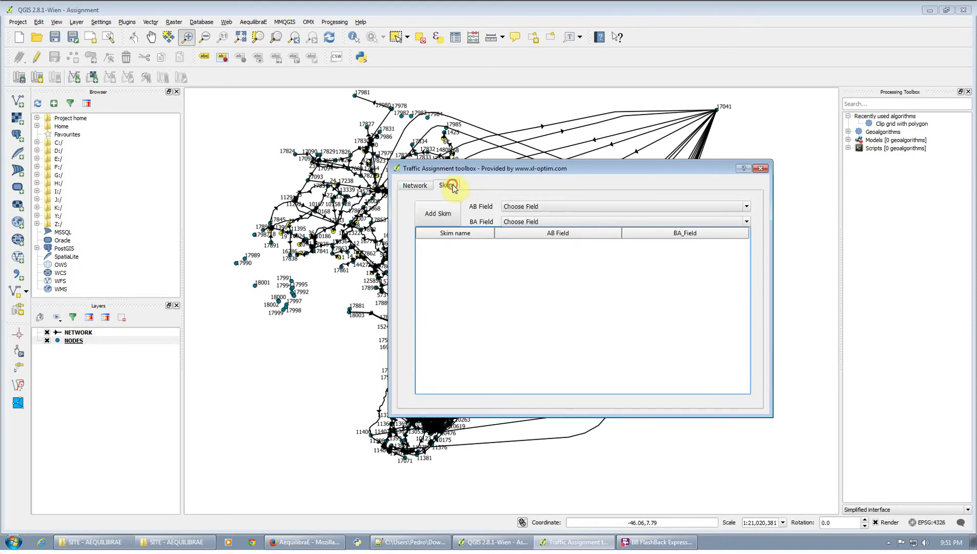
click(567, 208)
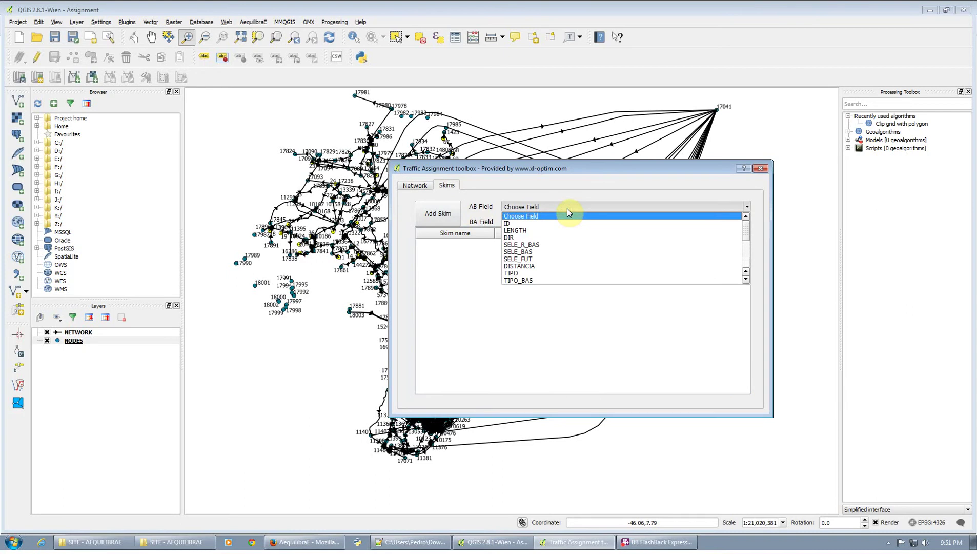
scroll(565, 233, down, 5)
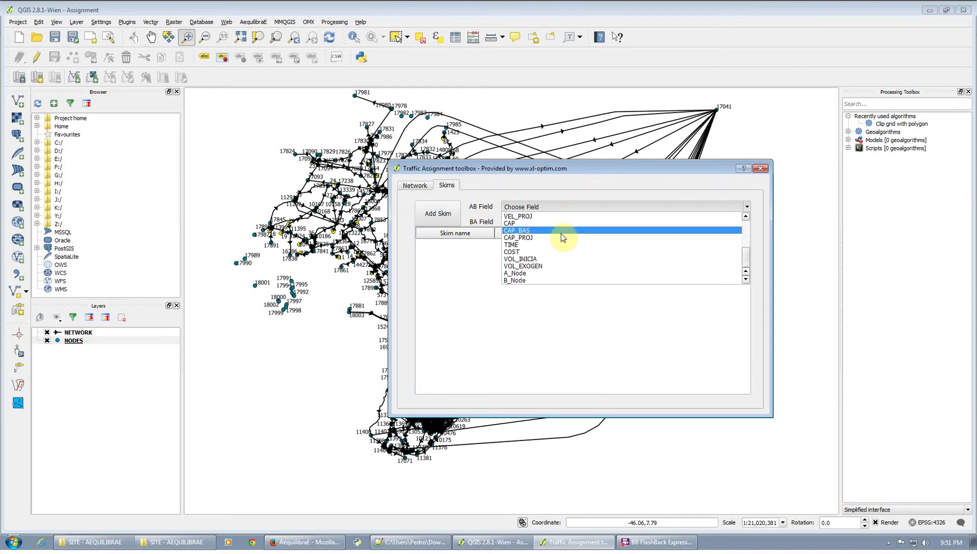
click(557, 244)
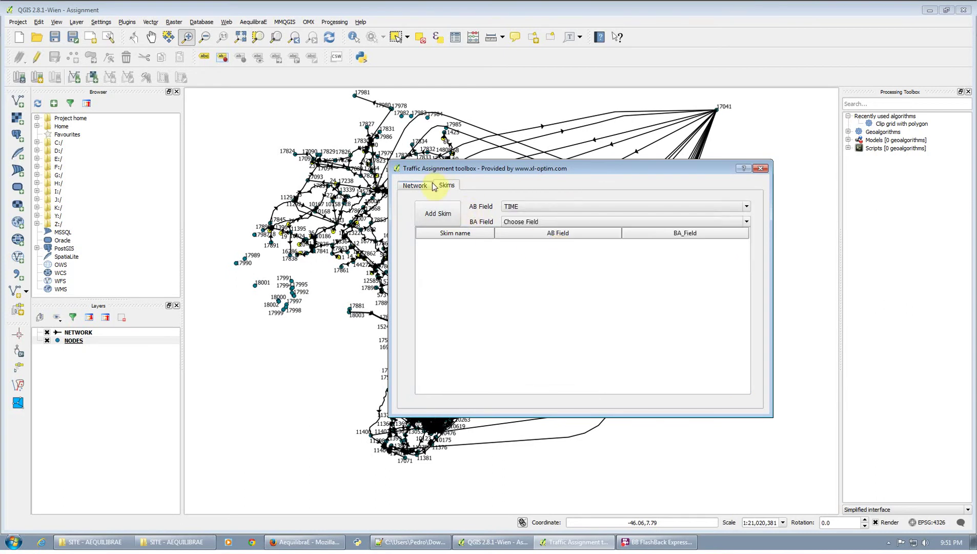
click(417, 185)
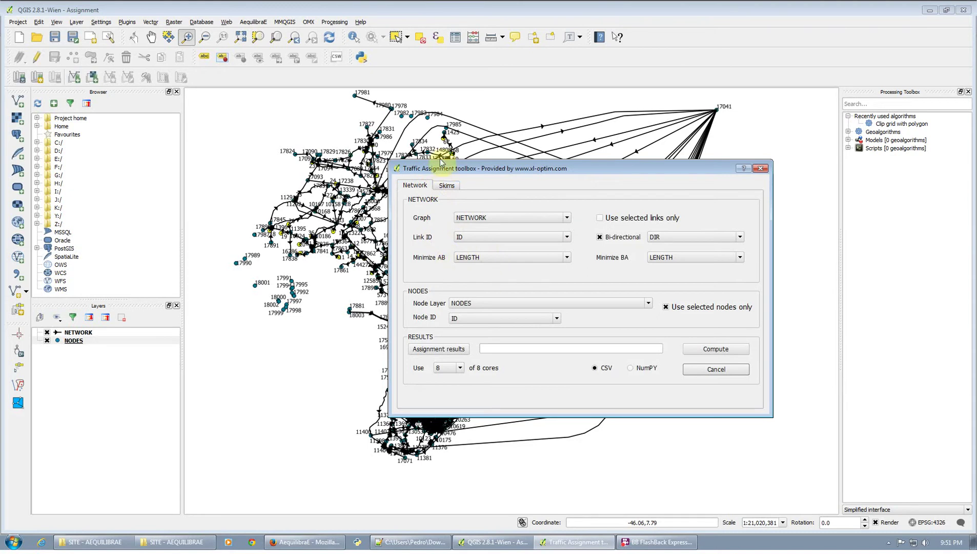
click(445, 185)
click(574, 221)
scroll(556, 272, down, 5)
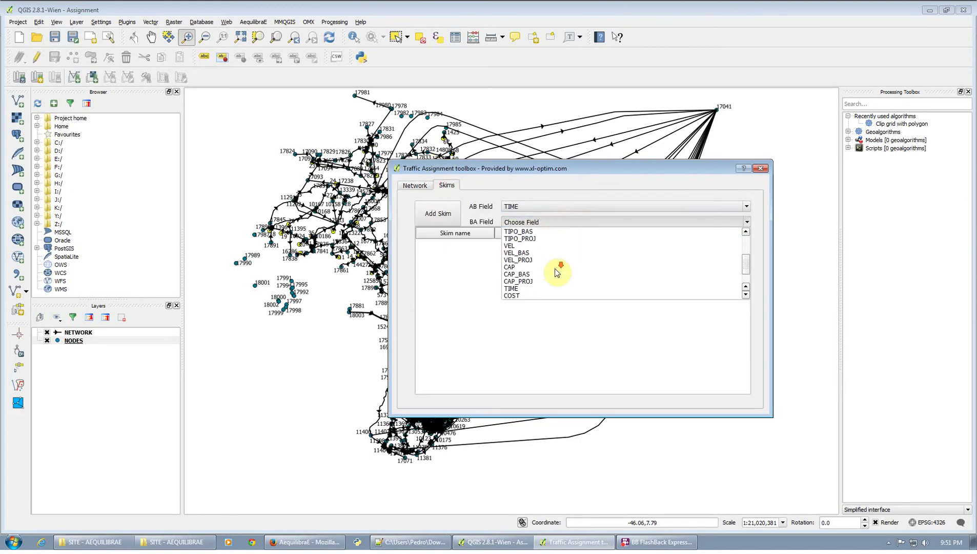
scroll(555, 271, down, 2)
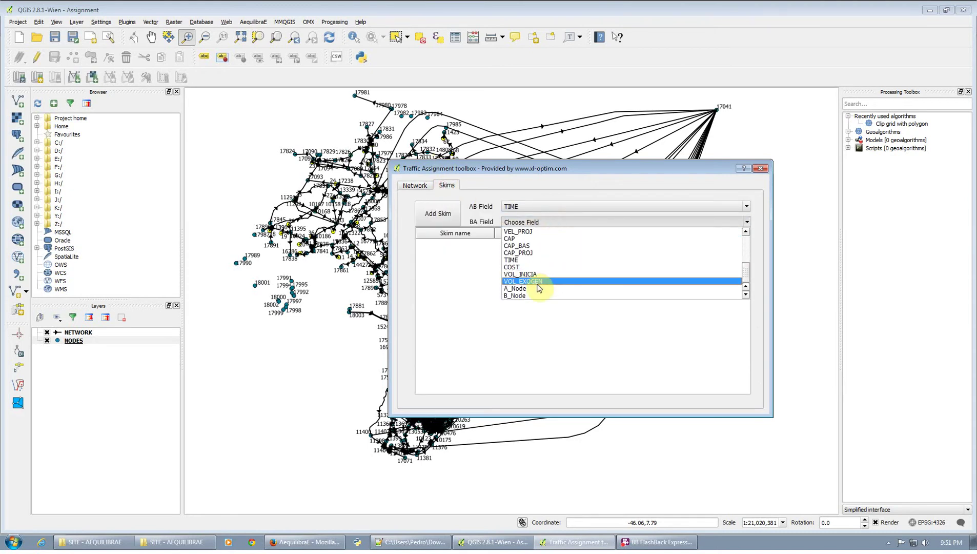
click(519, 259)
click(448, 216)
Step: Rename the skim to 'corresponding time' and return to the Network settings
click(448, 247)
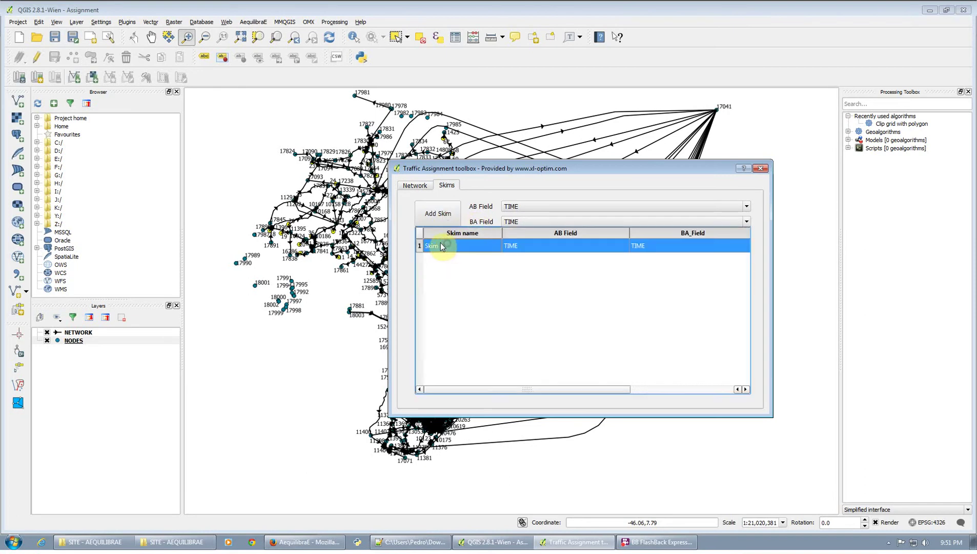
click(541, 245)
text(min)
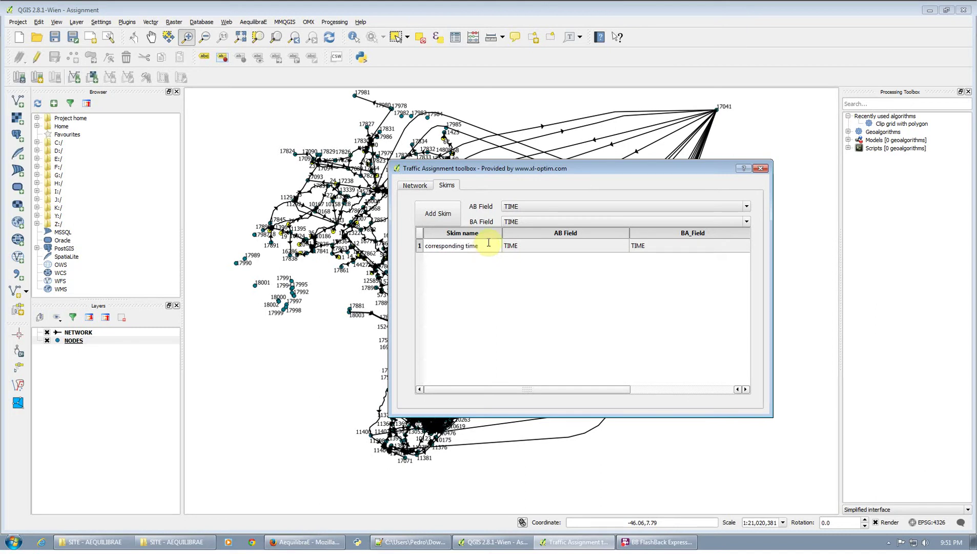
click(562, 245)
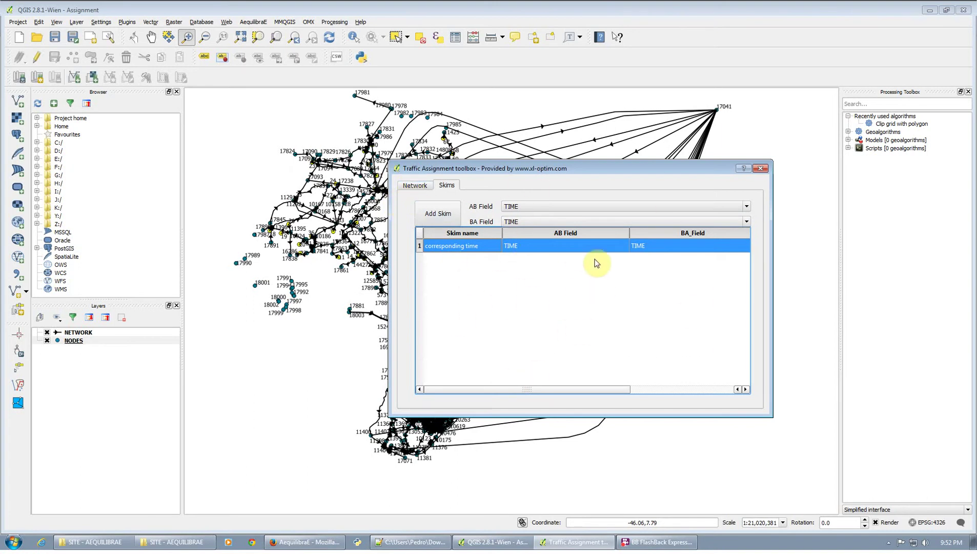
click(410, 186)
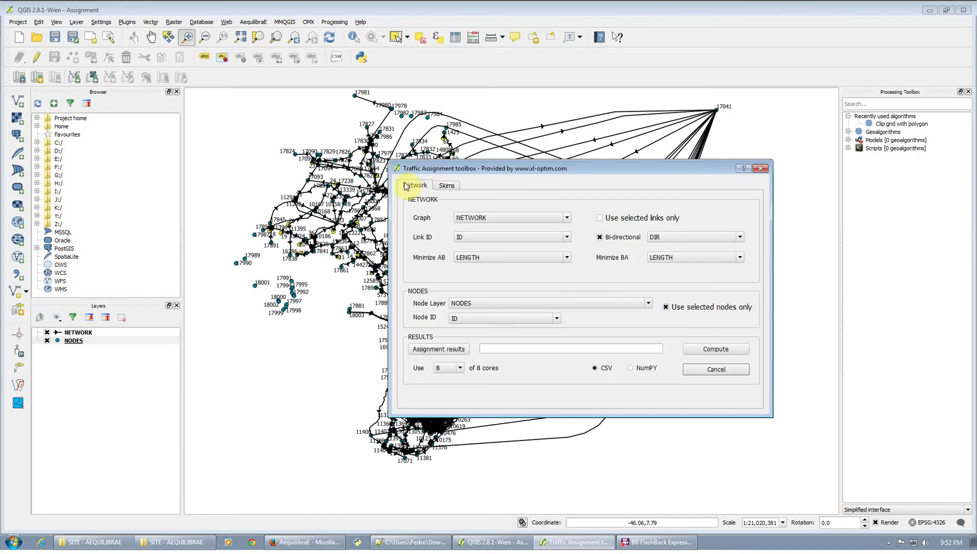
click(457, 351)
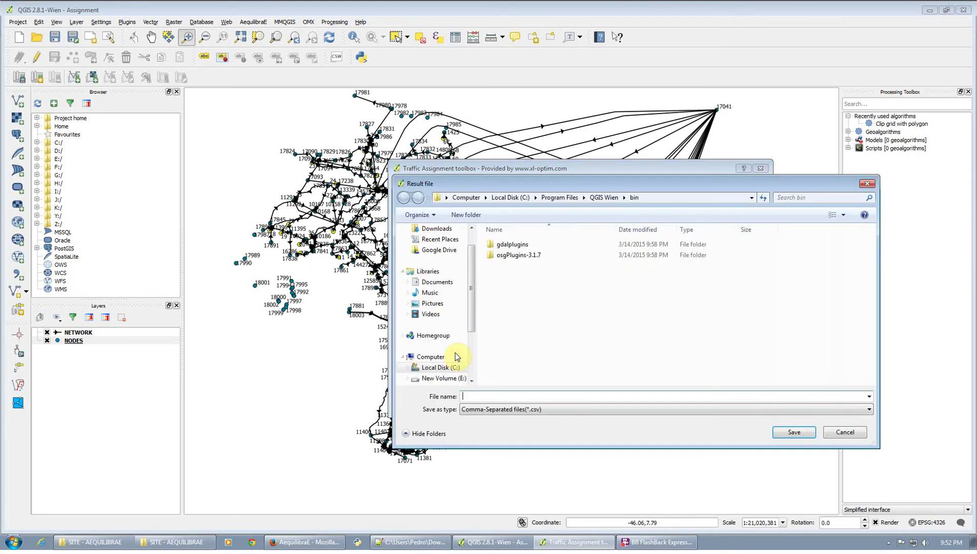
mouse_move(435, 314)
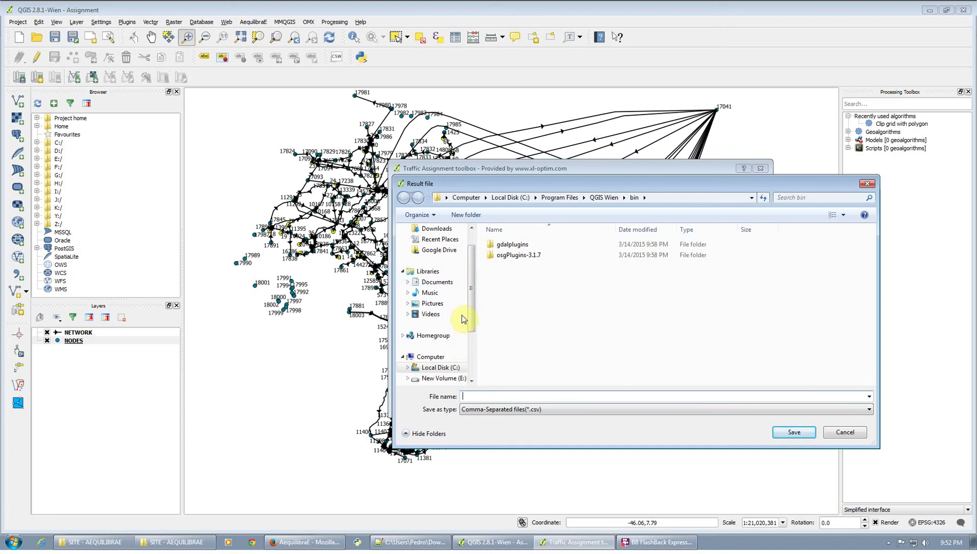
Step: Save the skim results as SKIMS.csv in the Downloads folder
click(449, 230)
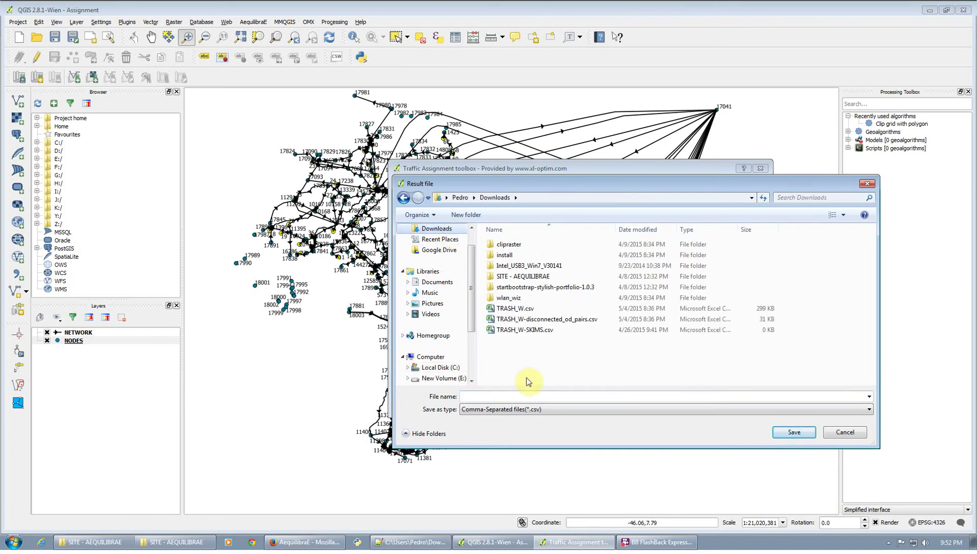
click(527, 398)
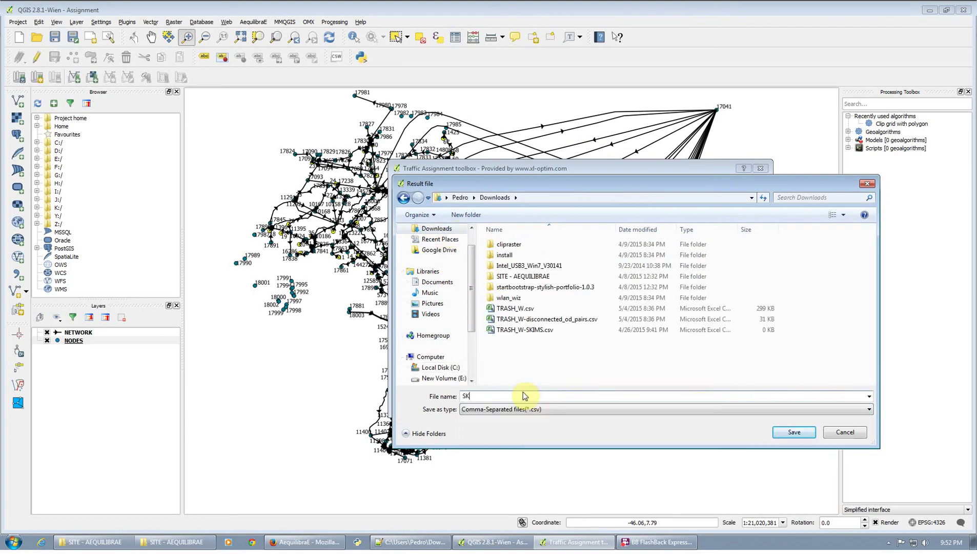
text(SKIMS)
key(Return)
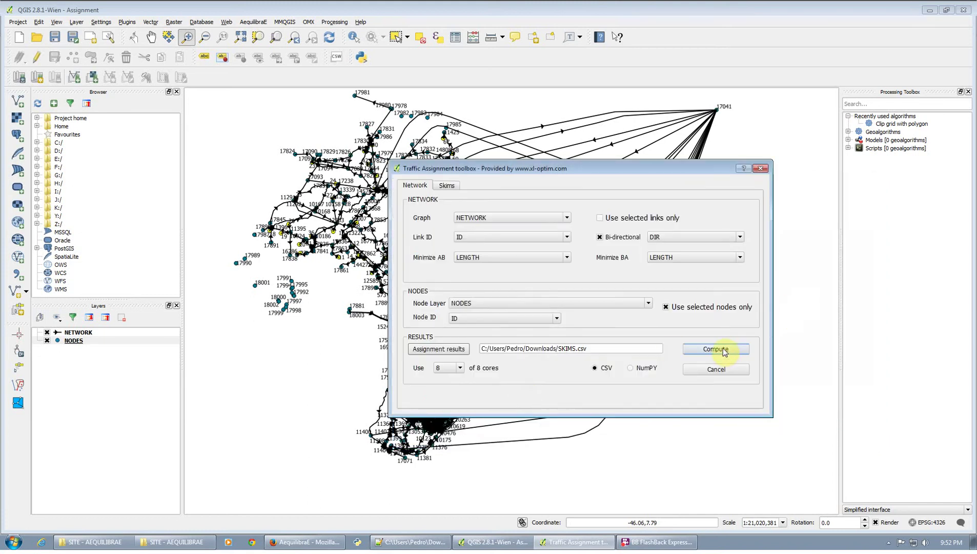
Step: Compute the skims until 'Assignment Finalized' appears, then dismiss the toolbox
click(724, 350)
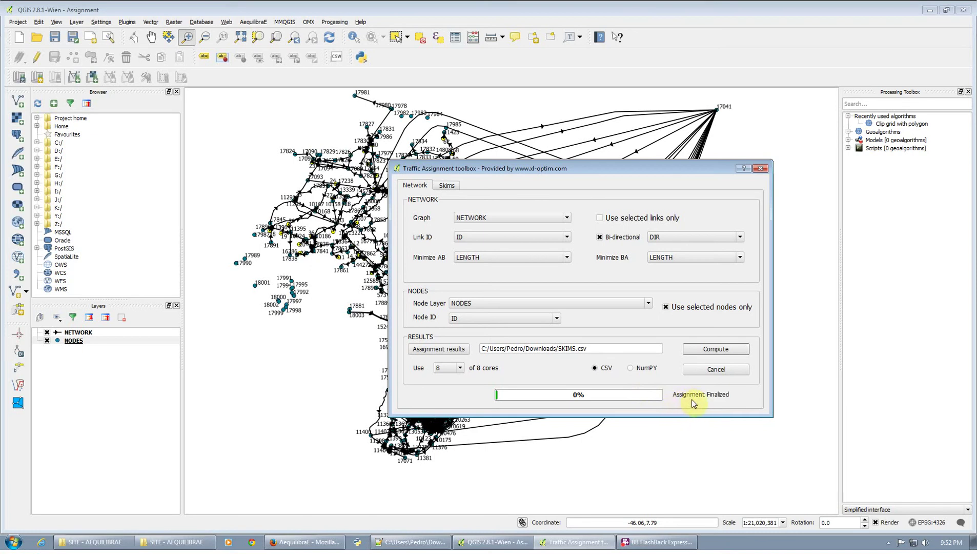
click(714, 371)
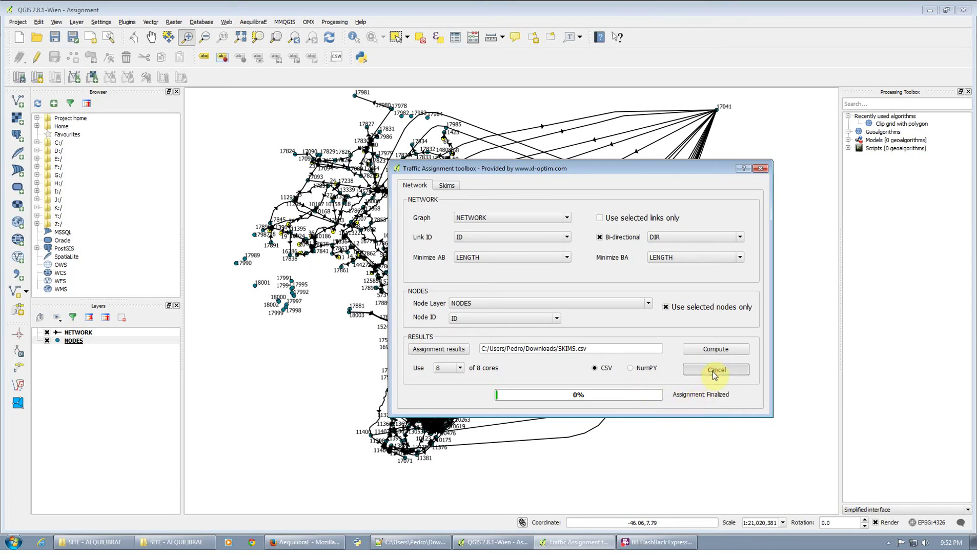
click(6, 542)
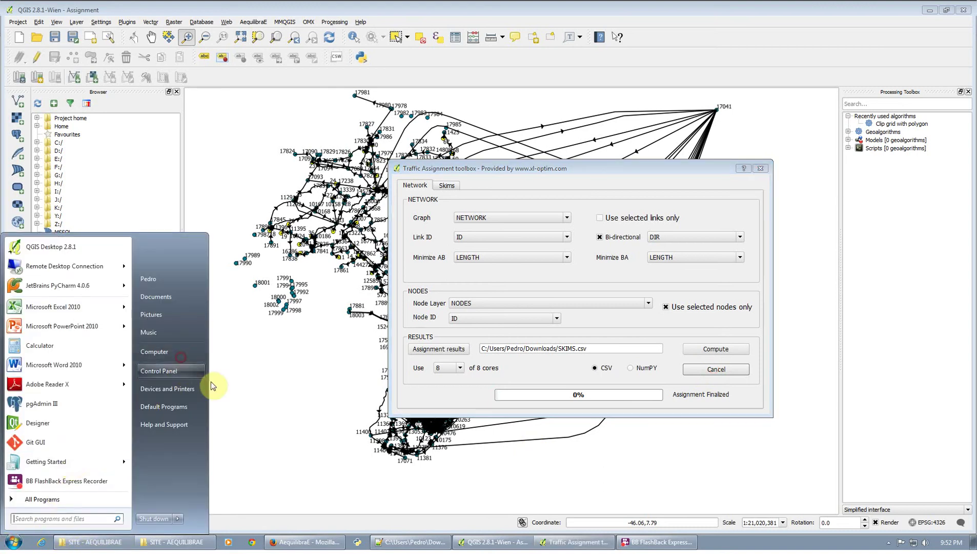
Step: Browse to the Downloads folder in Windows Explorer and open SKIMS.csv
click(153, 352)
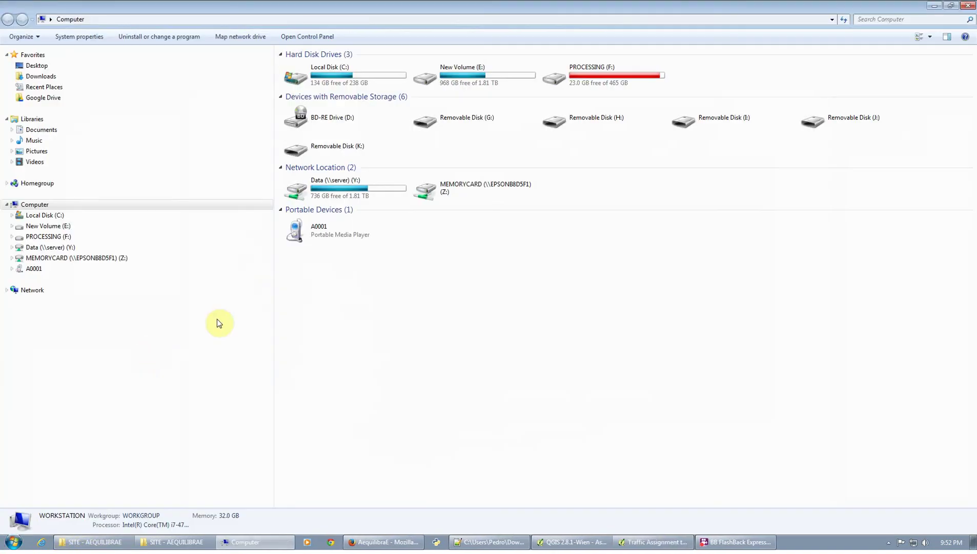
click(43, 77)
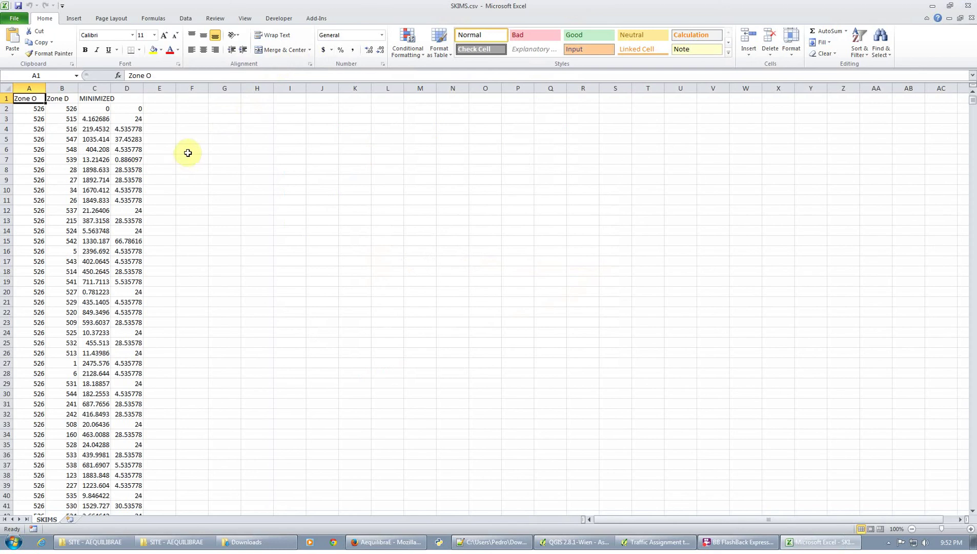
Step: Autofit column C, inspect column D values, and open SKIMS-disconnected_od_pairs.csv
click(109, 96)
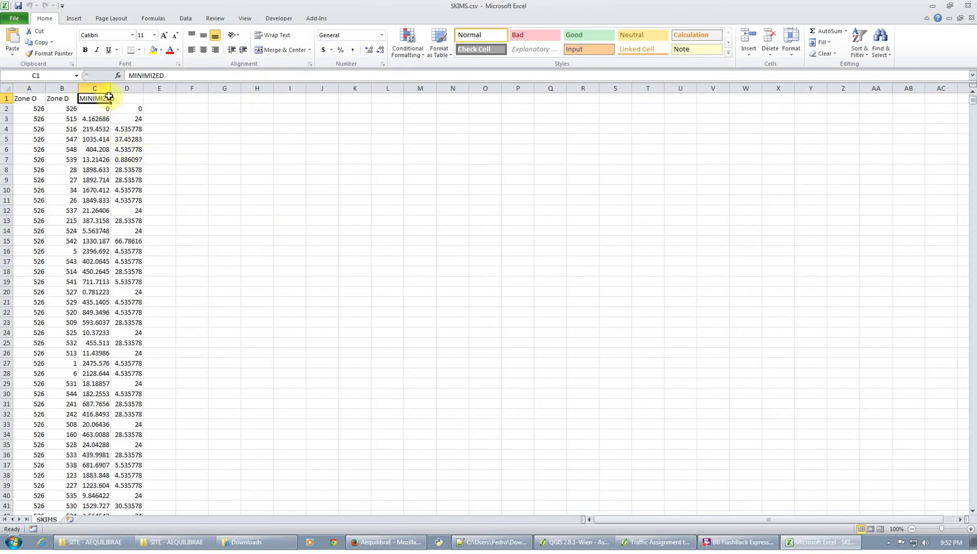
double_click(111, 88)
mouse_move(152, 112)
mouse_down()
mouse_move(156, 151)
mouse_move(151, 108)
mouse_up()
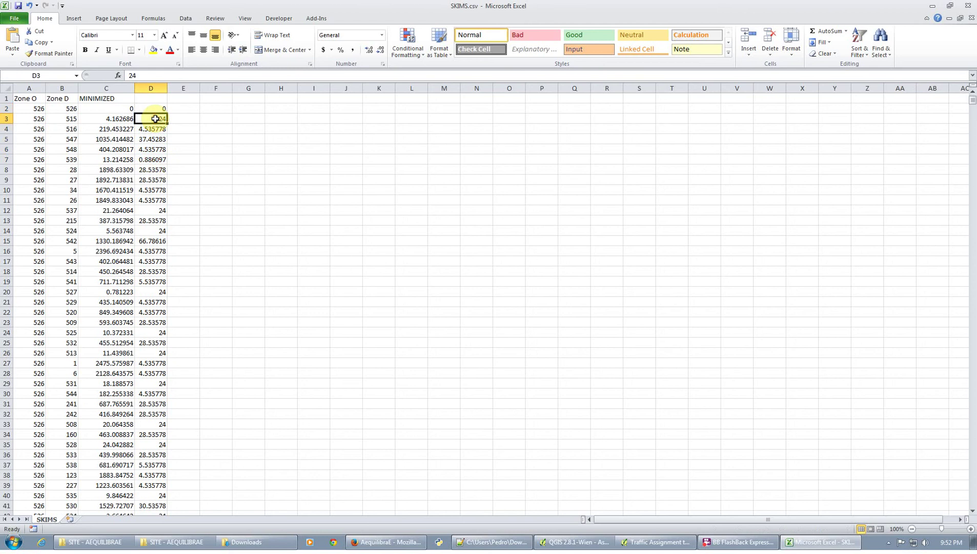
click(148, 98)
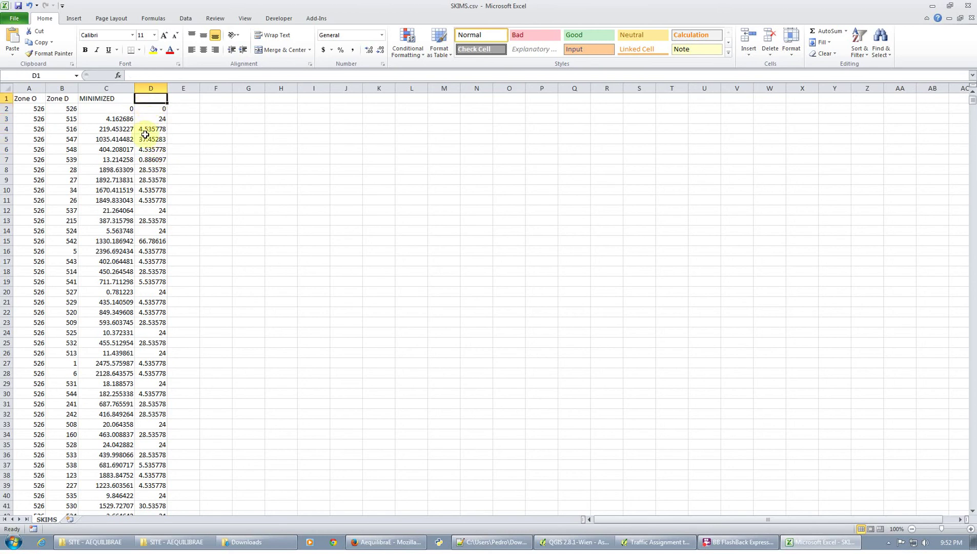
drag(145, 134, 135, 233)
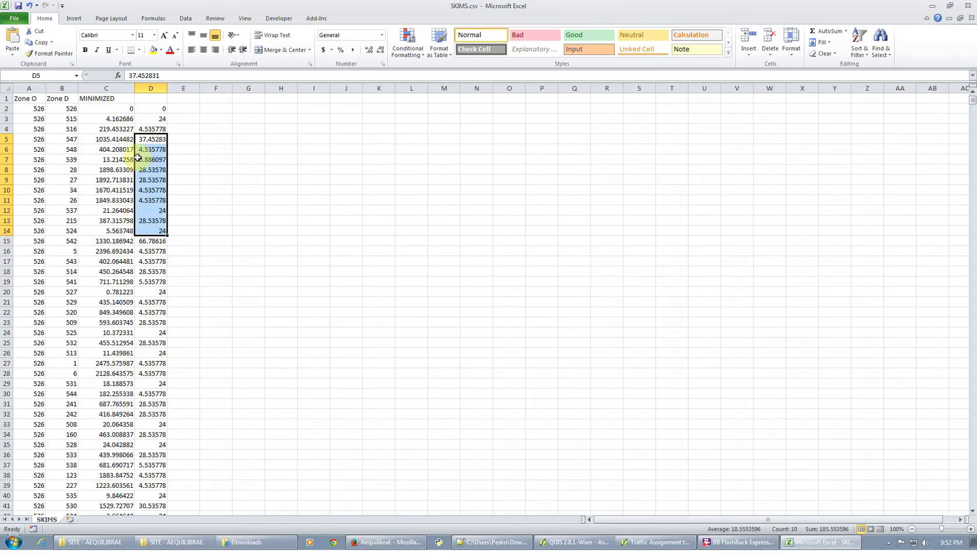
click(158, 99)
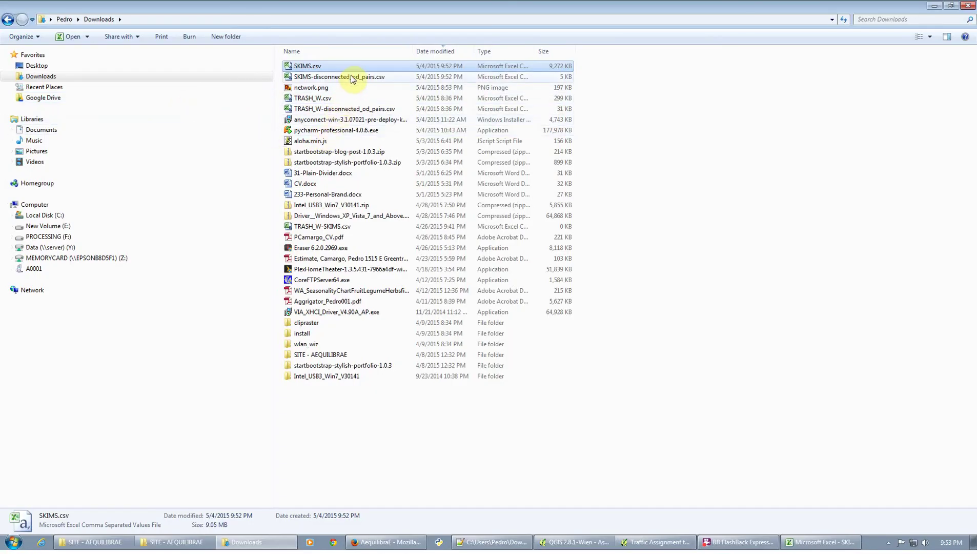
click(350, 76)
double_click(349, 79)
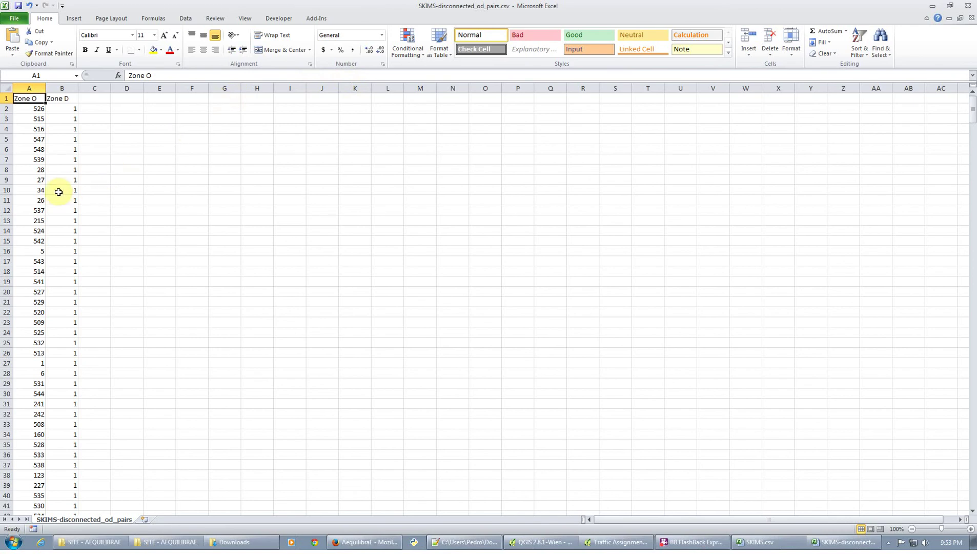
scroll(59, 190, down, 2)
scroll(62, 177, down, 7)
scroll(62, 177, down, 7)
scroll(62, 173, down, 7)
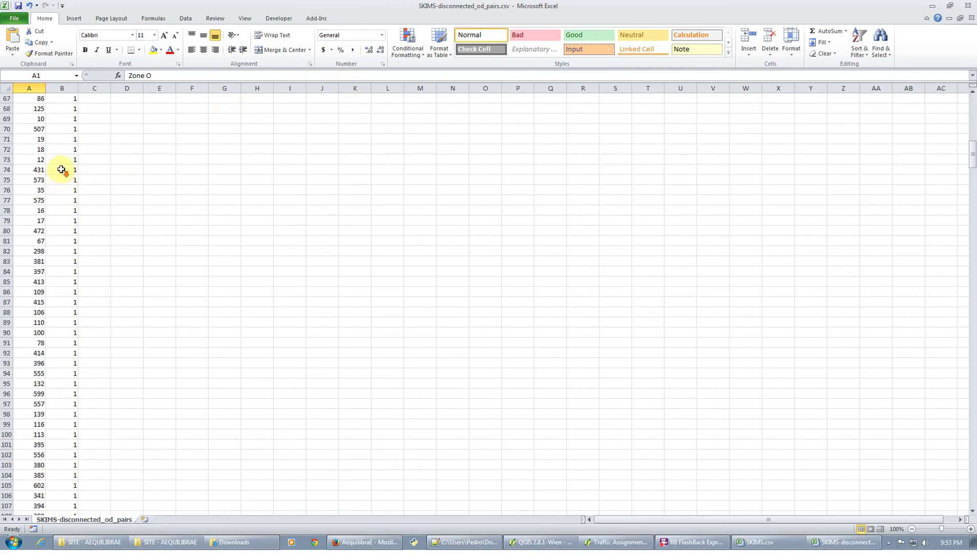
scroll(63, 170, down, 7)
scroll(63, 167, down, 7)
scroll(63, 167, down, 7)
scroll(62, 166, down, 7)
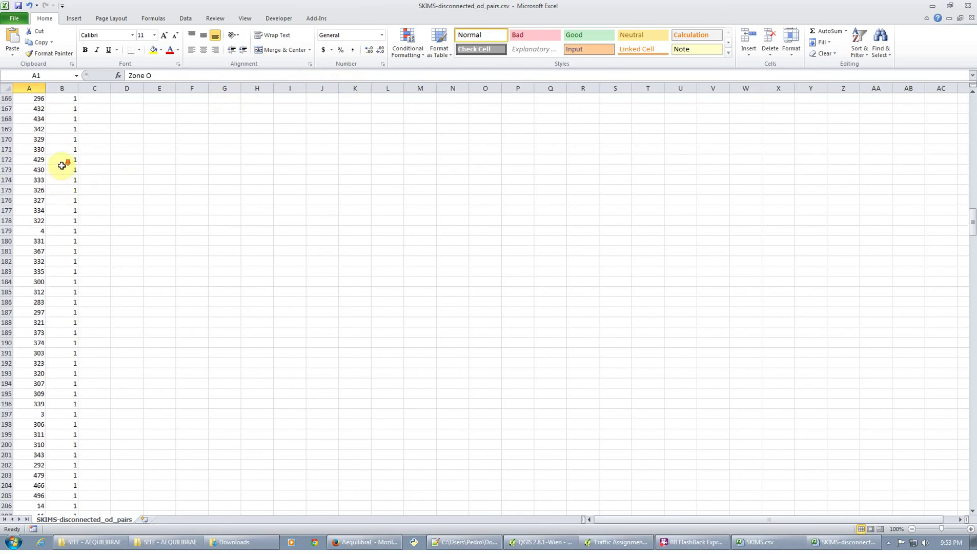
scroll(62, 166, down, 7)
scroll(62, 164, down, 11)
scroll(66, 160, down, 11)
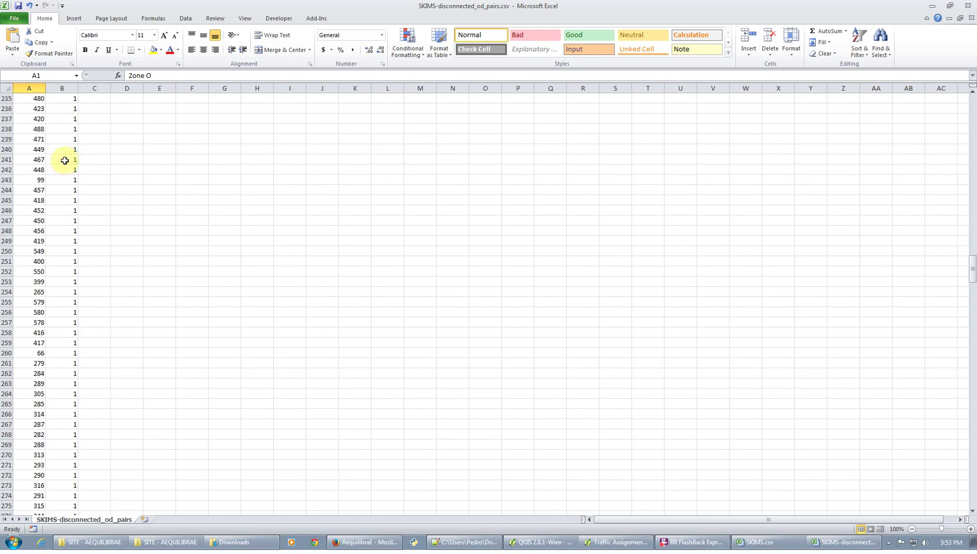
scroll(65, 158, down, 11)
scroll(65, 158, down, 11)
scroll(67, 157, down, 11)
scroll(68, 157, down, 11)
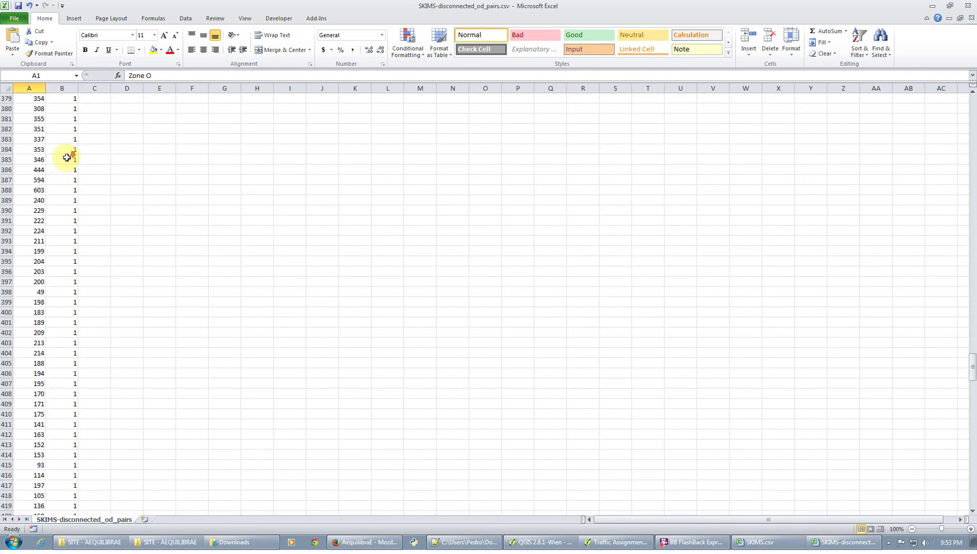
scroll(66, 156, down, 10)
Step: Confirm the disconnected pairs run to row 604, then close that workbook
click(31, 191)
key(shift+Down)
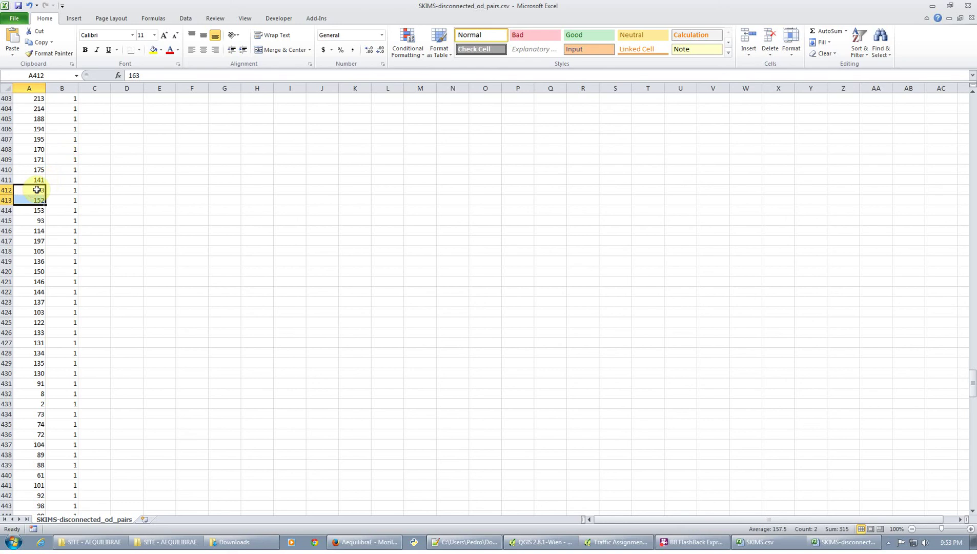
scroll(36, 190, down, 20)
scroll(37, 190, down, 20)
click(36, 189)
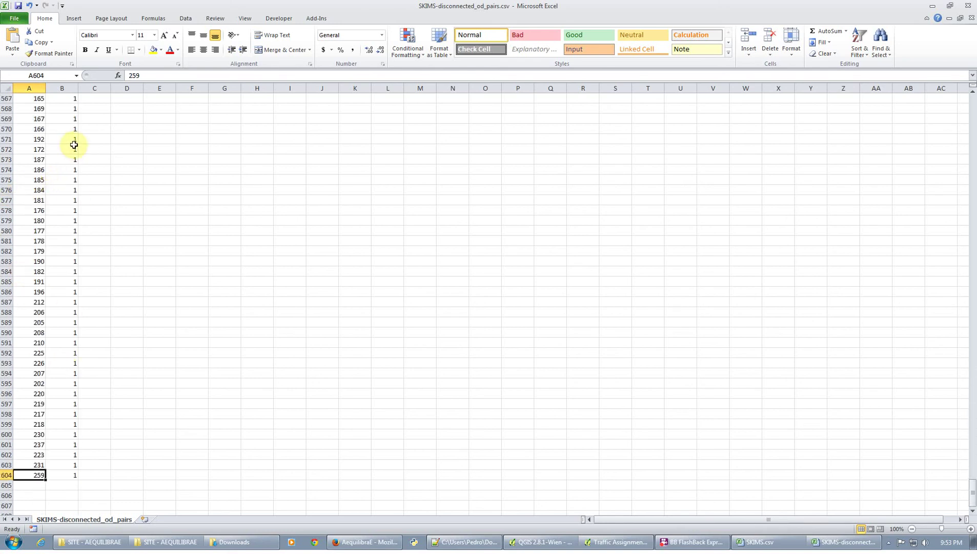
click(66, 301)
key(ctrl+Down)
key(ctrl+Up)
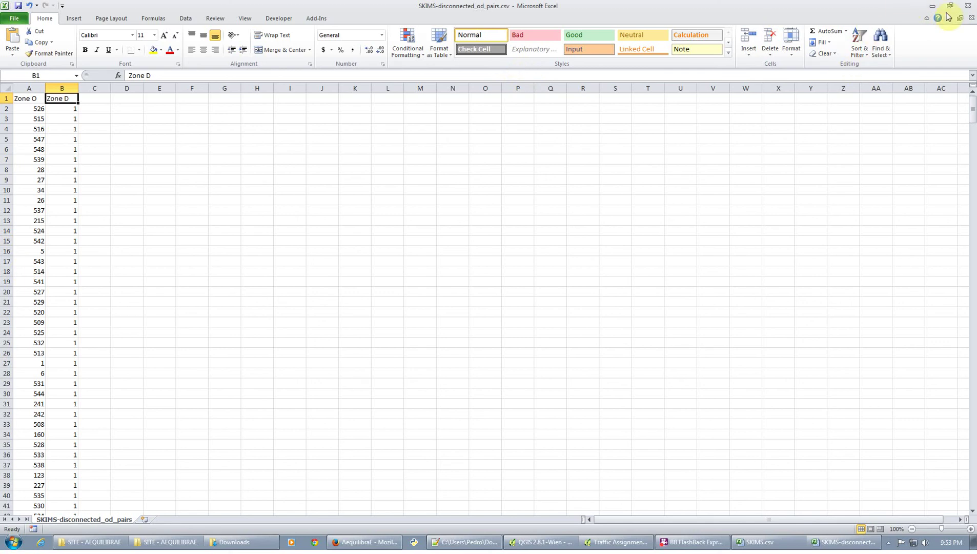
click(971, 22)
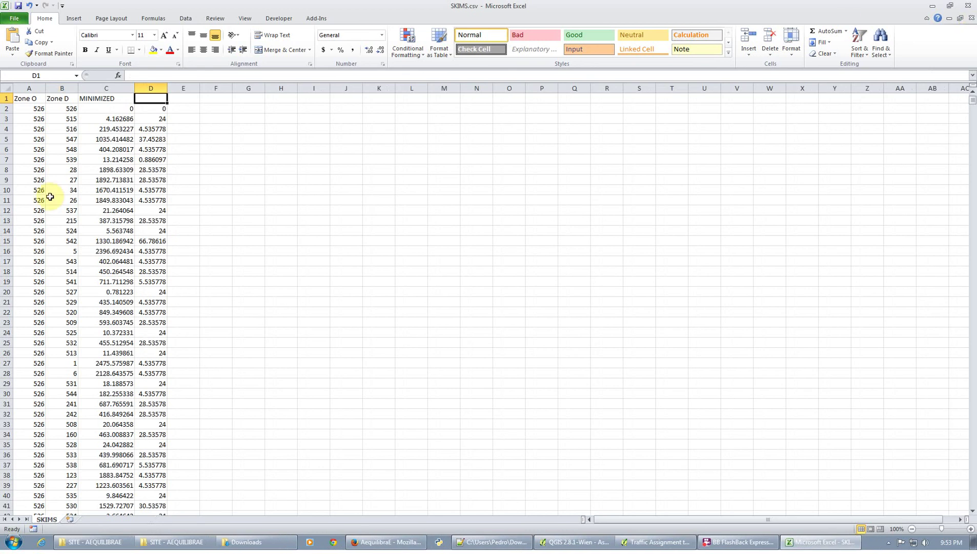
key(Down)
key(Left)
key(ctrl+shift+Down)
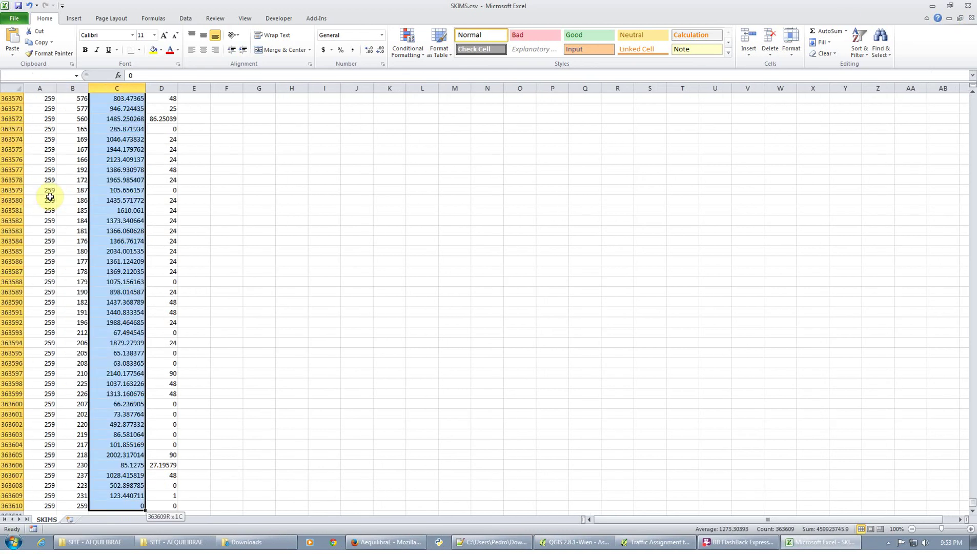
key(Up)
key(ctrl+Down)
key(Right)
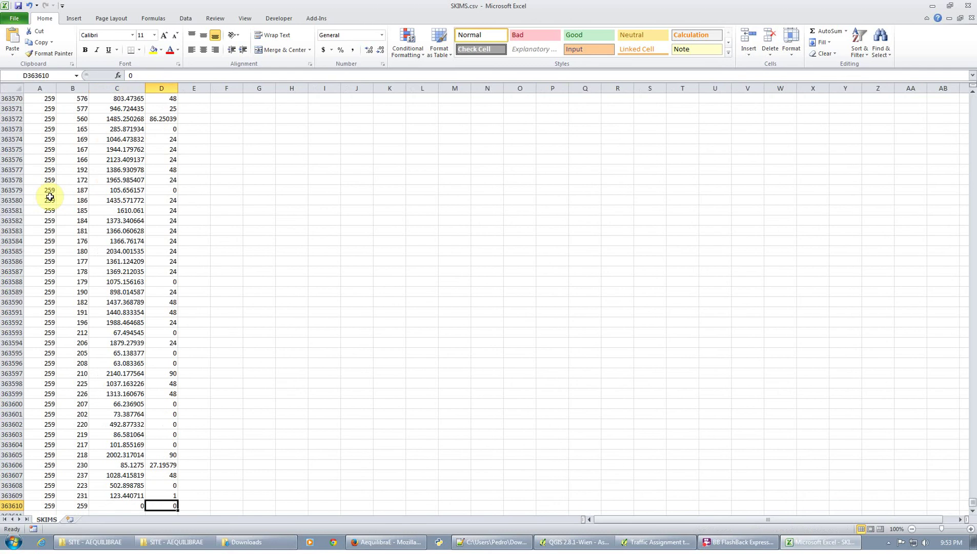